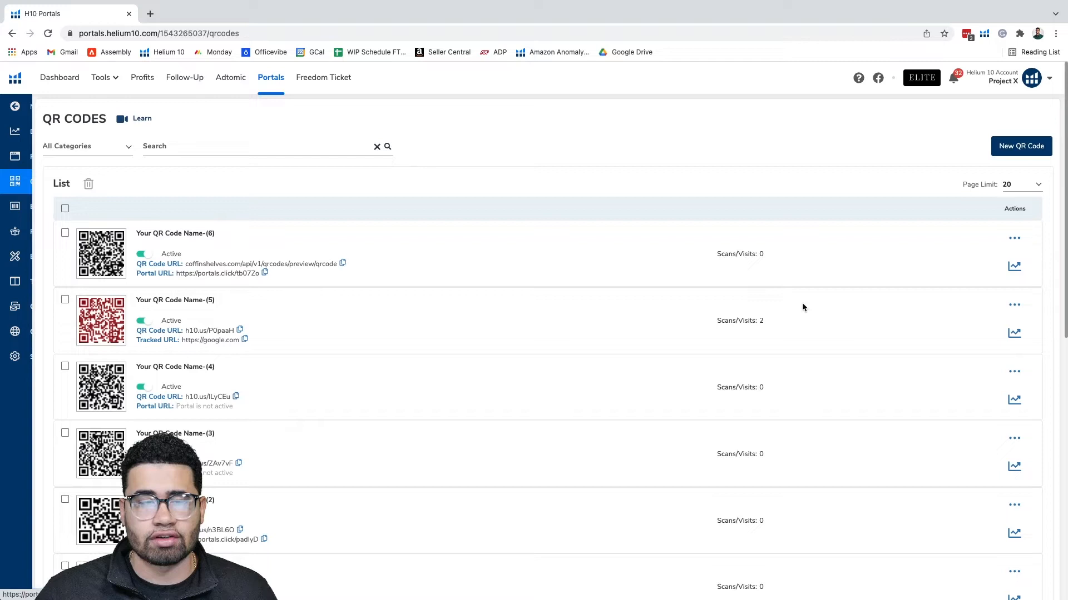
scroll(632, 280, down, 3)
scroll(632, 279, up, 3)
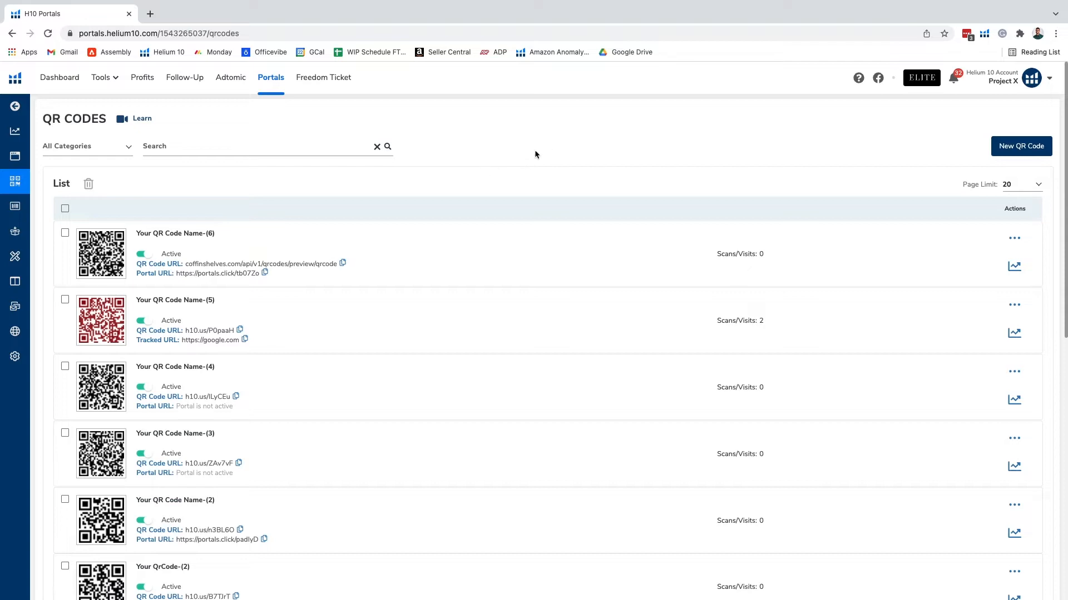
scroll(191, 309, down, 5)
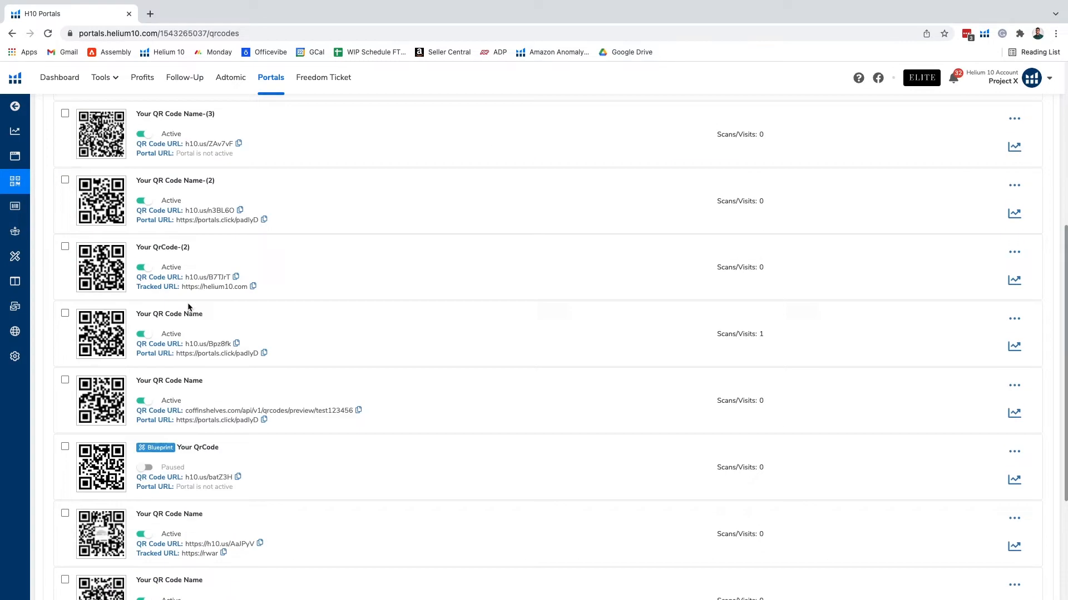
scroll(188, 301, down, 2)
scroll(187, 301, down, 2)
scroll(187, 302, up, 8)
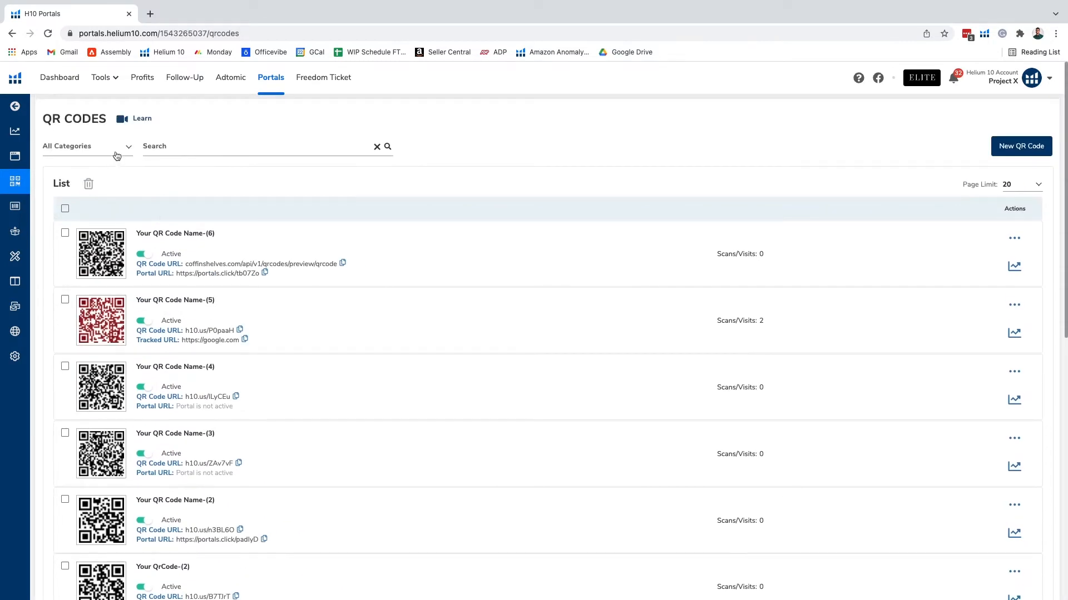
From the QR codes list, start a new QR code after glancing at the category filter
click(117, 151)
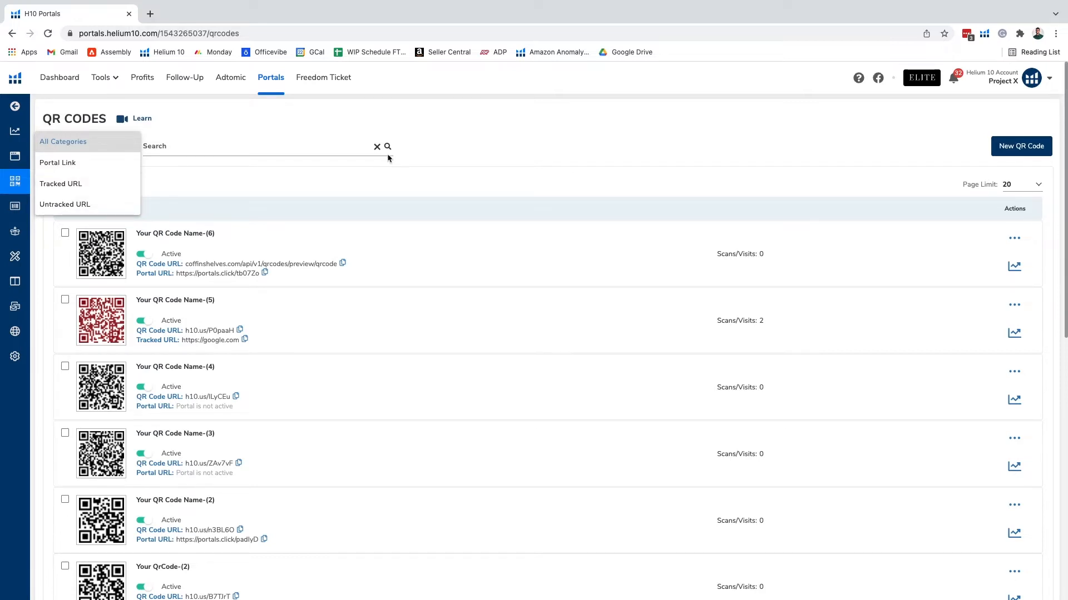
click(584, 142)
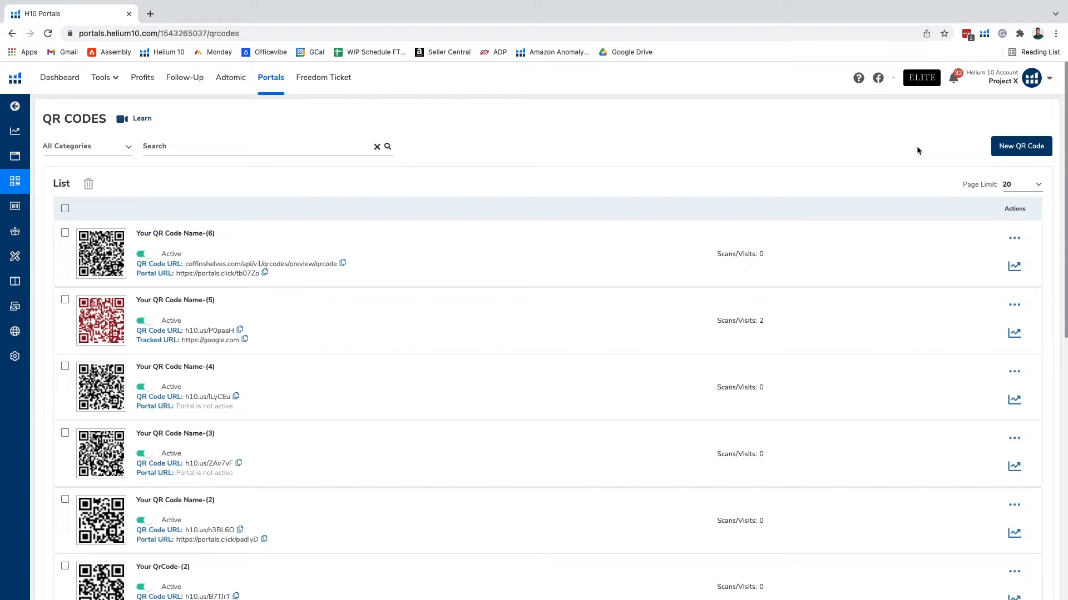
click(1020, 147)
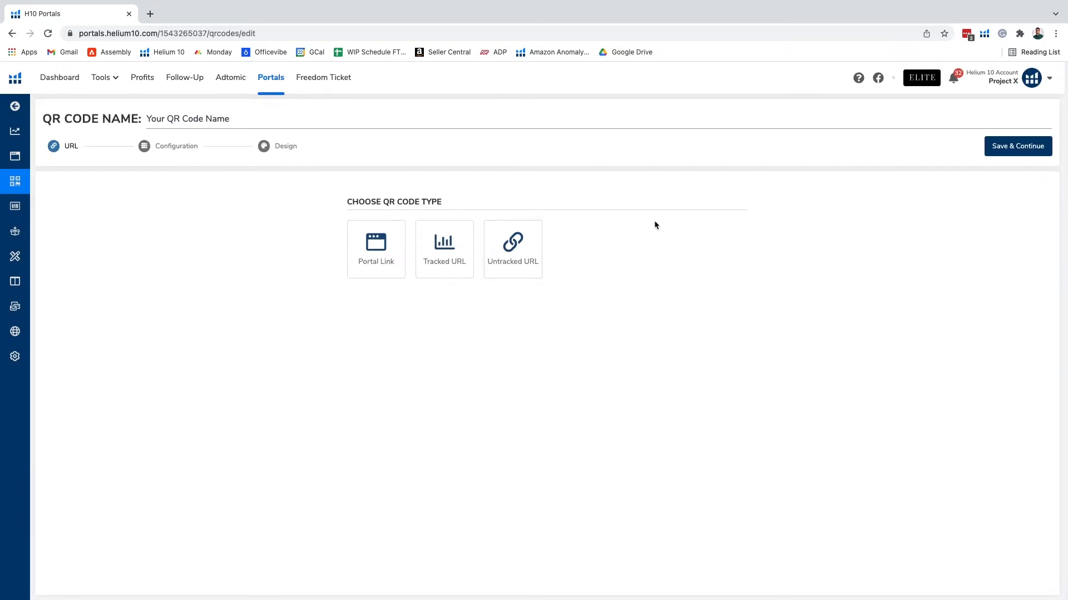
Try the Portal Link type, then choose Tracked URL as the QR code type
click(392, 238)
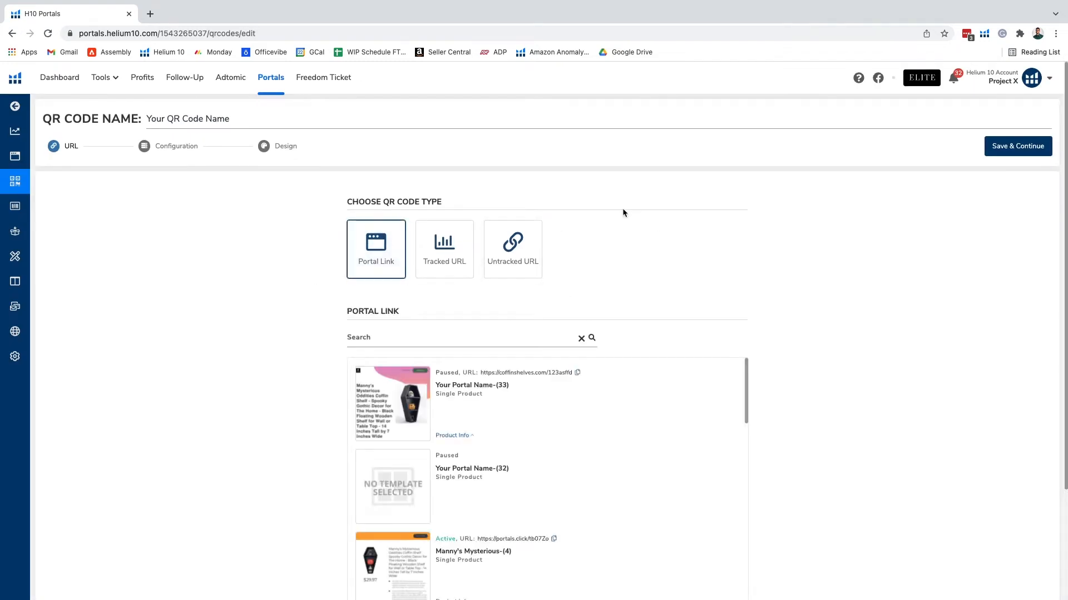
scroll(622, 208, down, 2)
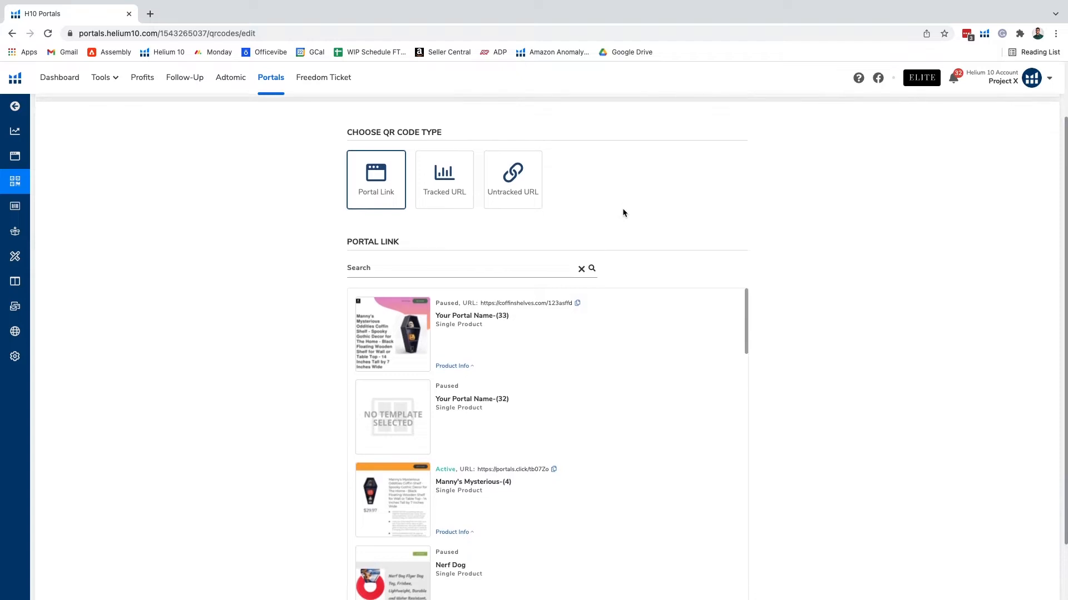
scroll(622, 212, down, 2)
scroll(523, 301, down, 3)
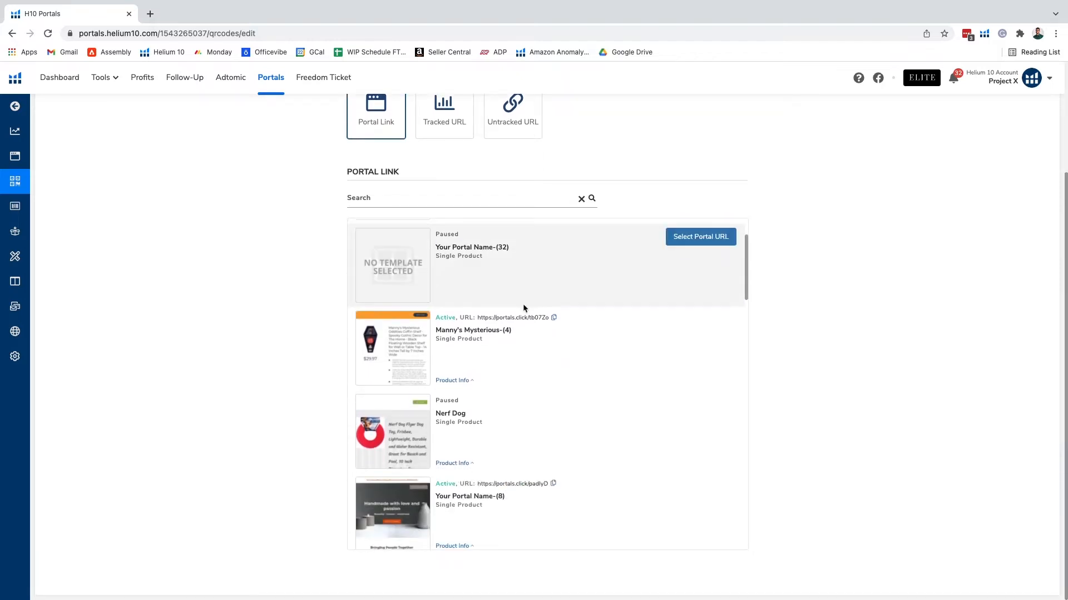
scroll(523, 308, down, 3)
scroll(493, 324, down, 2)
scroll(500, 376, down, 1)
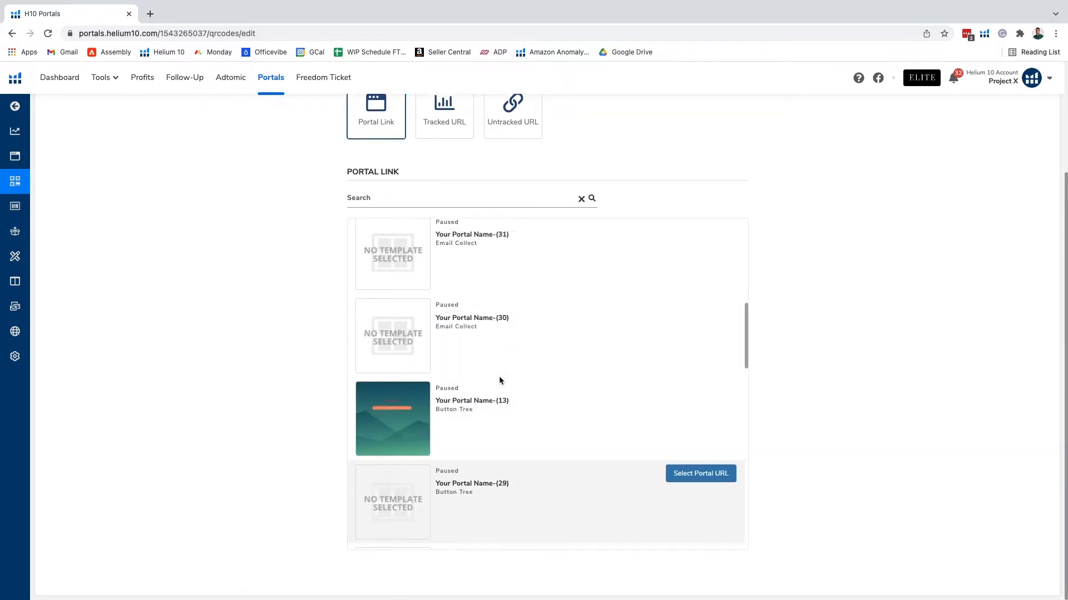
scroll(498, 376, up, 3)
scroll(498, 373, up, 3)
scroll(498, 367, up, 2)
click(444, 113)
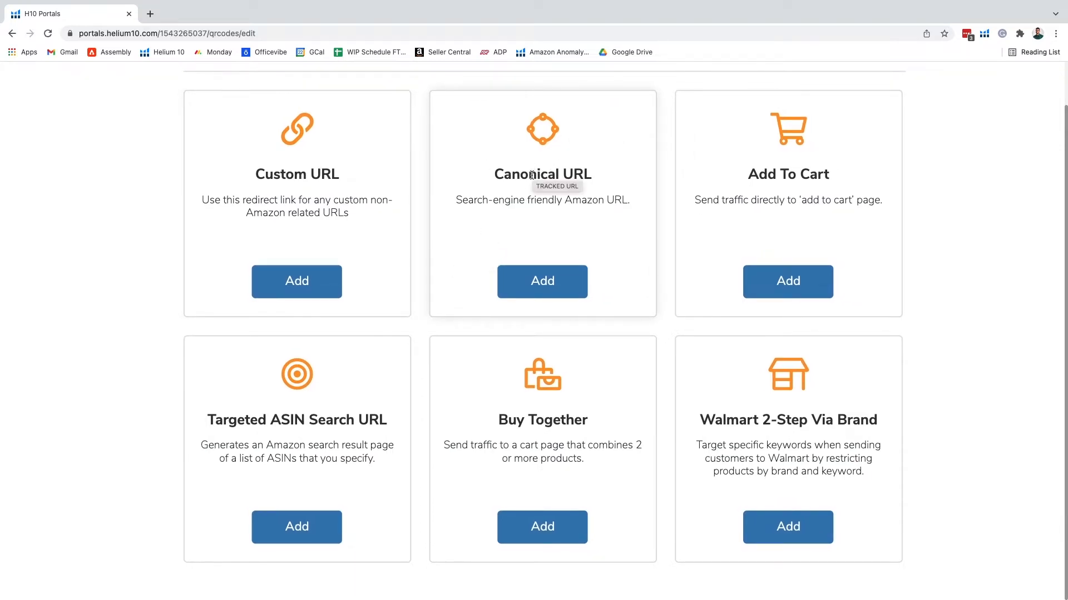
click(91, 33)
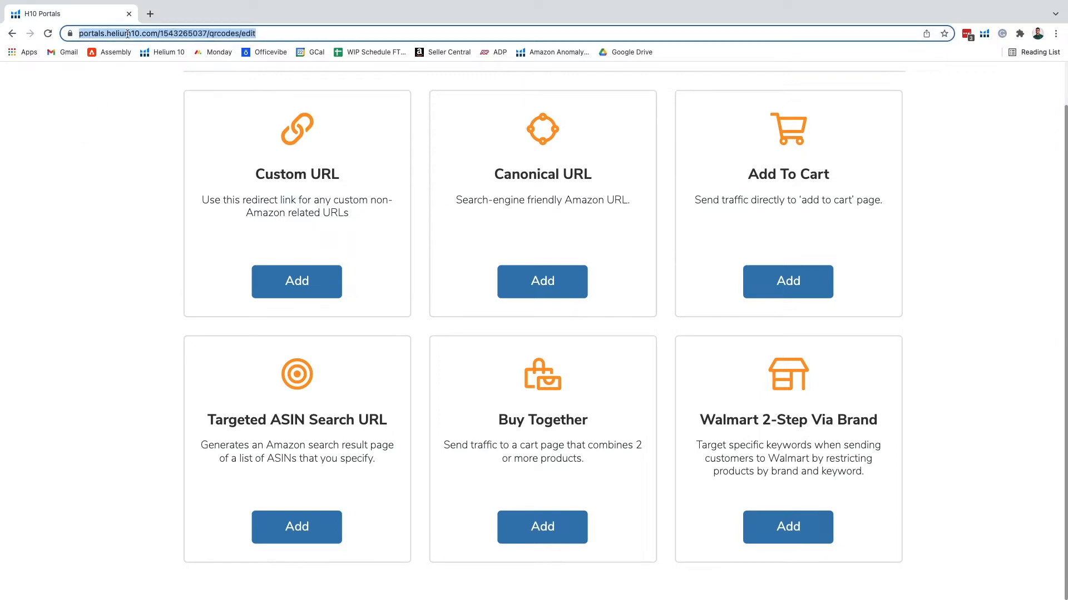
click(164, 131)
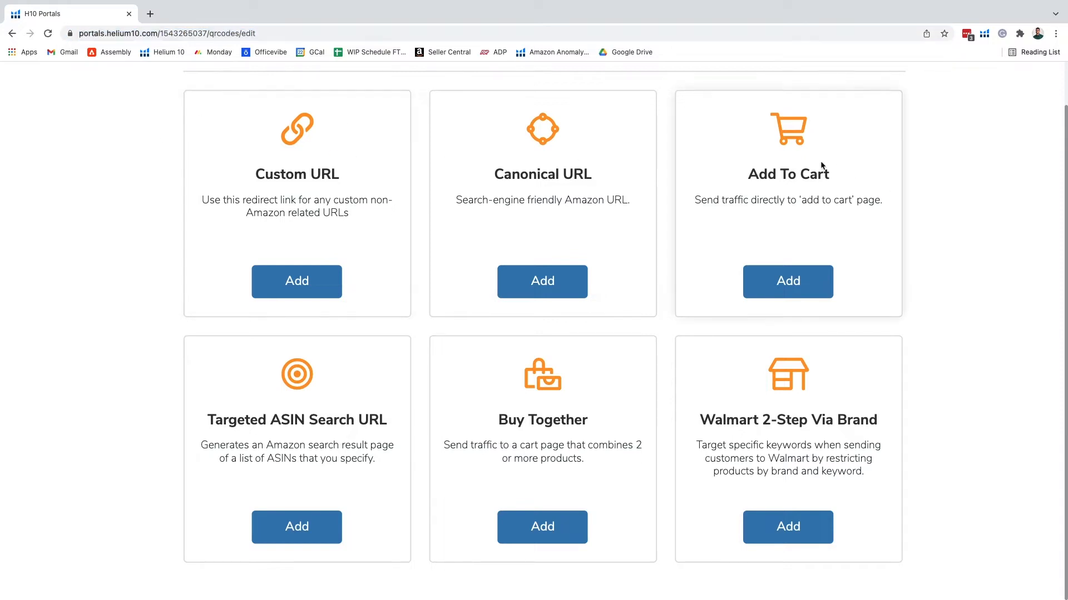
scroll(815, 192, up, 1)
scroll(815, 206, down, 1)
scroll(815, 207, down, 1)
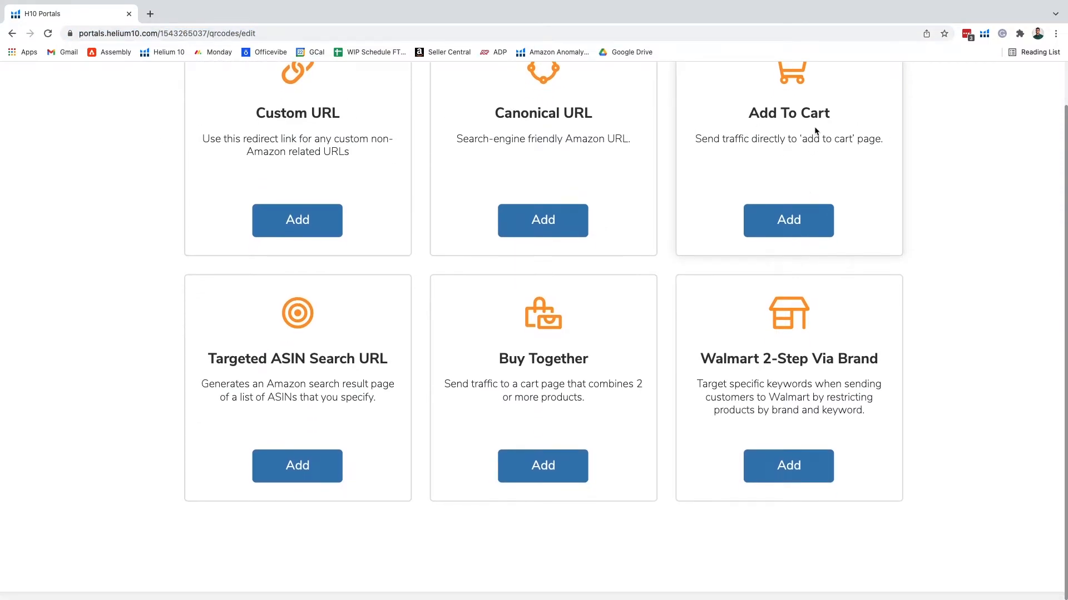
scroll(796, 163, up, 2)
scroll(796, 245, down, 1)
scroll(784, 223, down, 1)
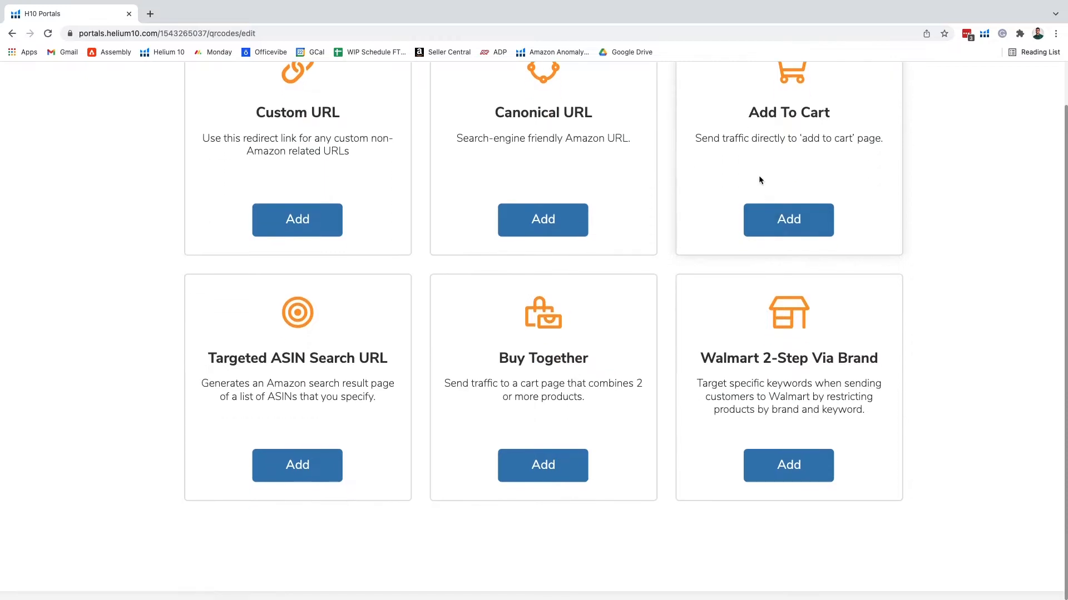
scroll(758, 175, up, 1)
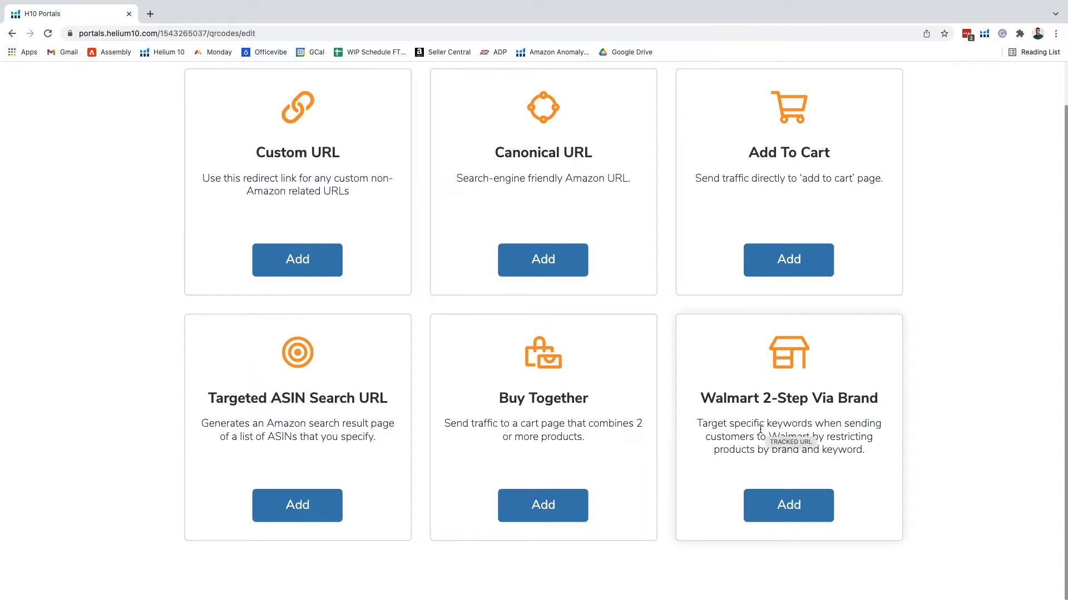
scroll(752, 418, up, 1)
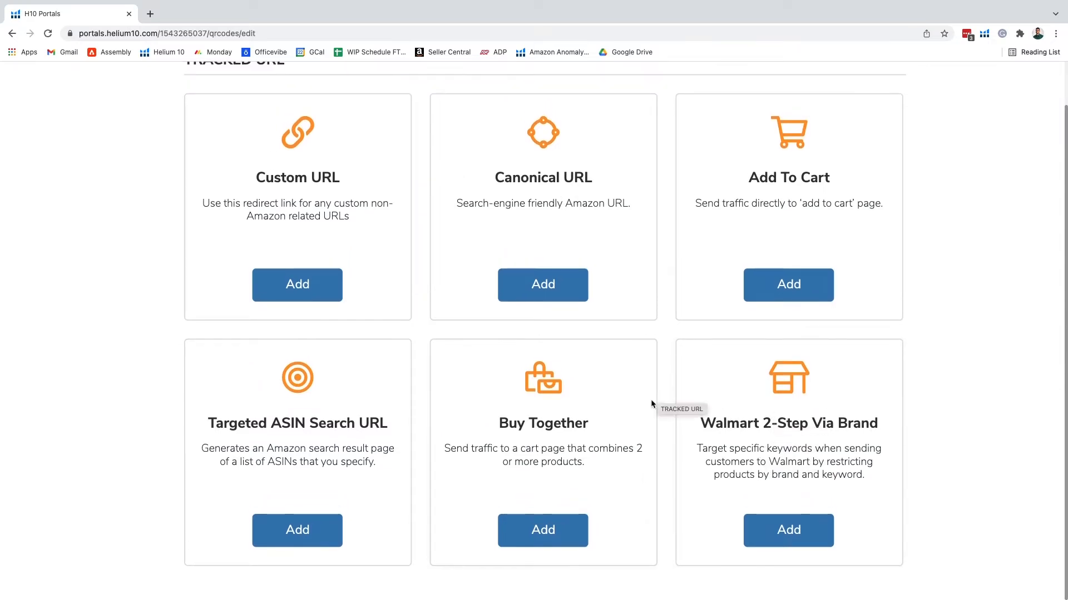
scroll(651, 404, up, 5)
Try the Untracked URL type, then return to Portal Link
click(509, 205)
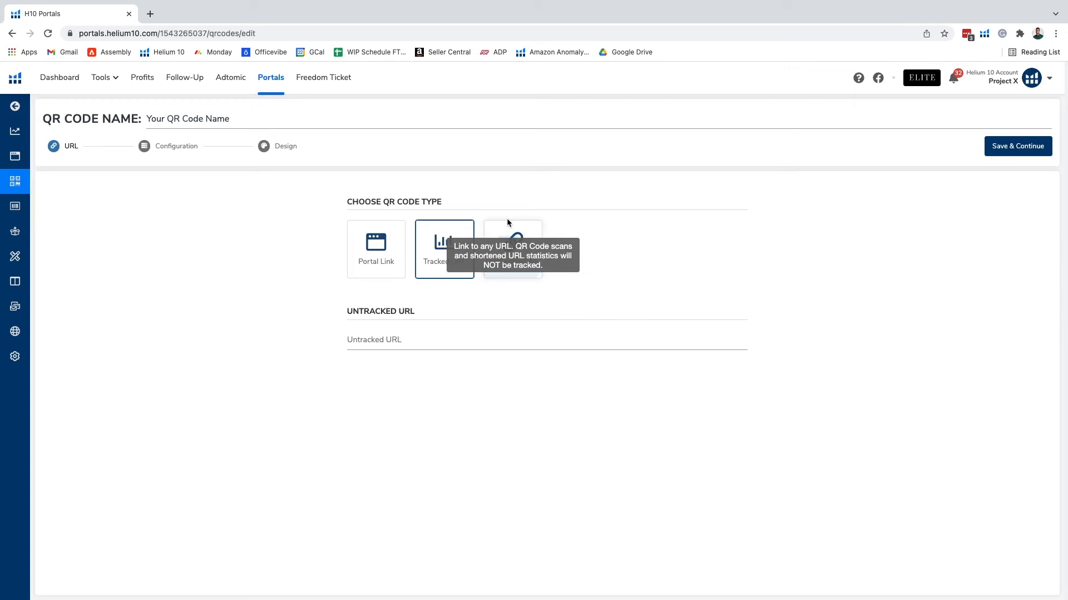
click(508, 229)
click(404, 340)
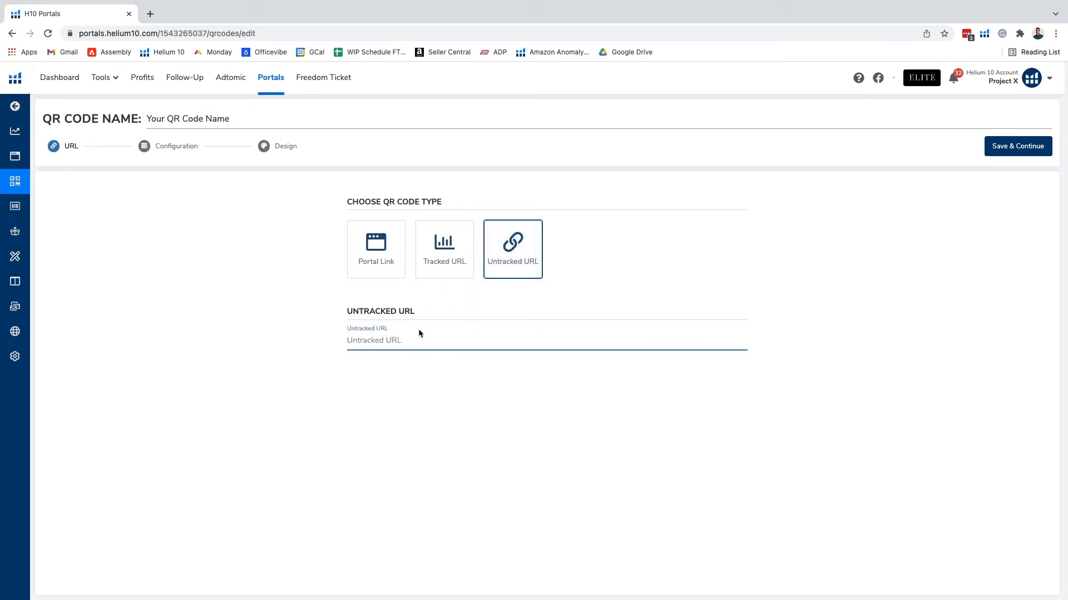
click(375, 248)
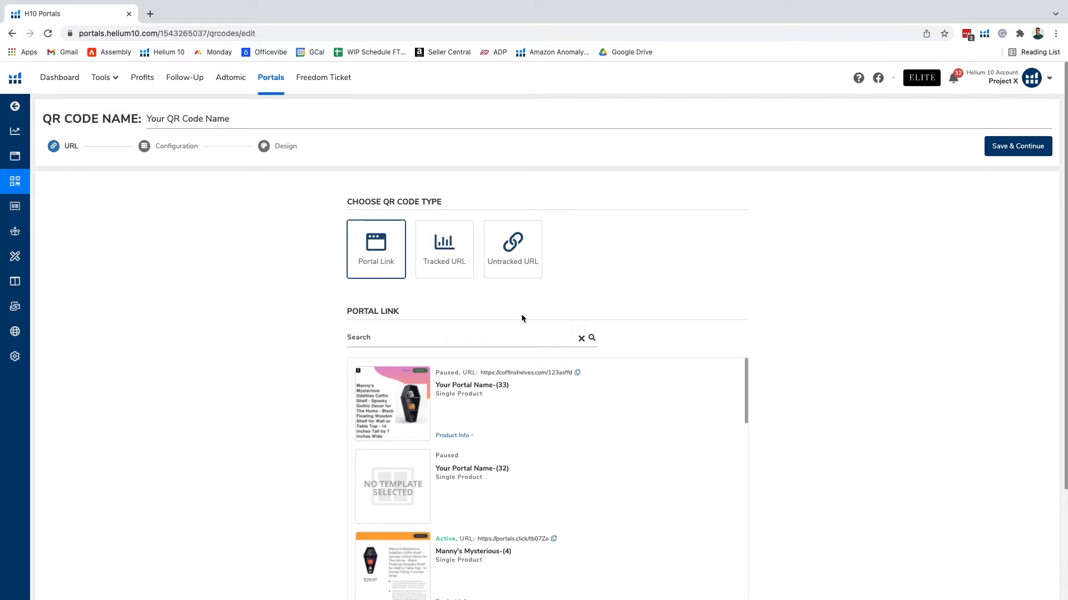
scroll(522, 315, down, 1)
scroll(533, 326, down, 2)
scroll(530, 342, up, 2)
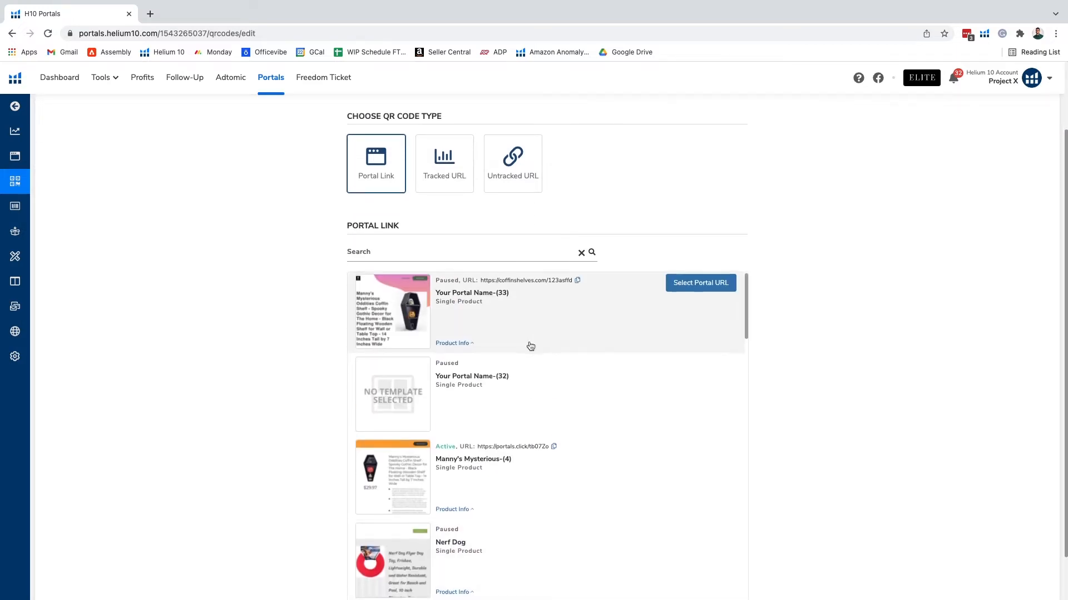
scroll(517, 389, down, 1)
Link the Manny's Mysterious-(4) portal and continue to the Configuration step
click(701, 371)
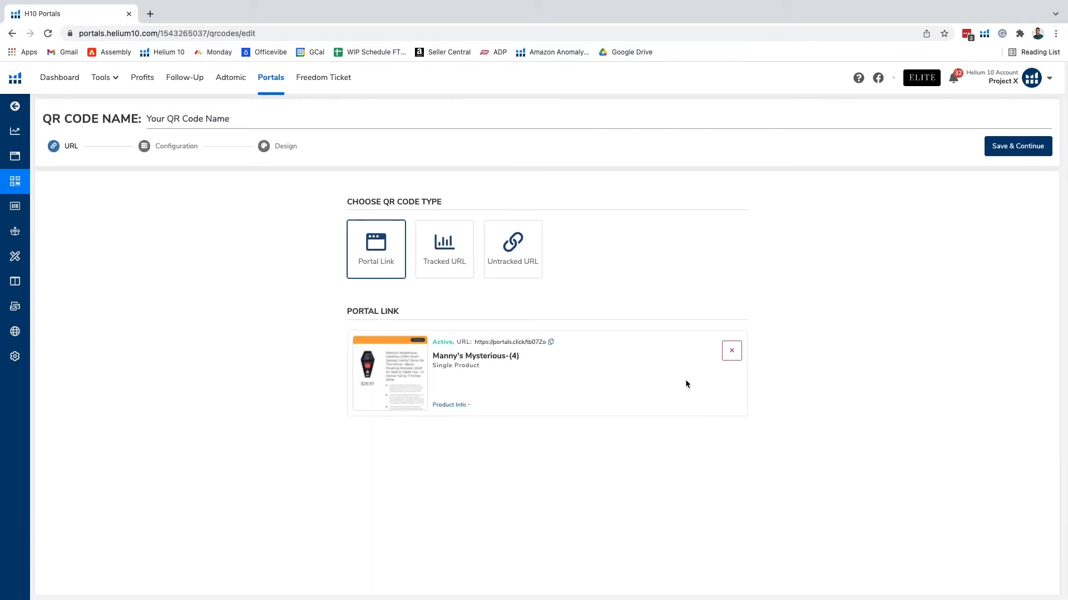
click(1018, 151)
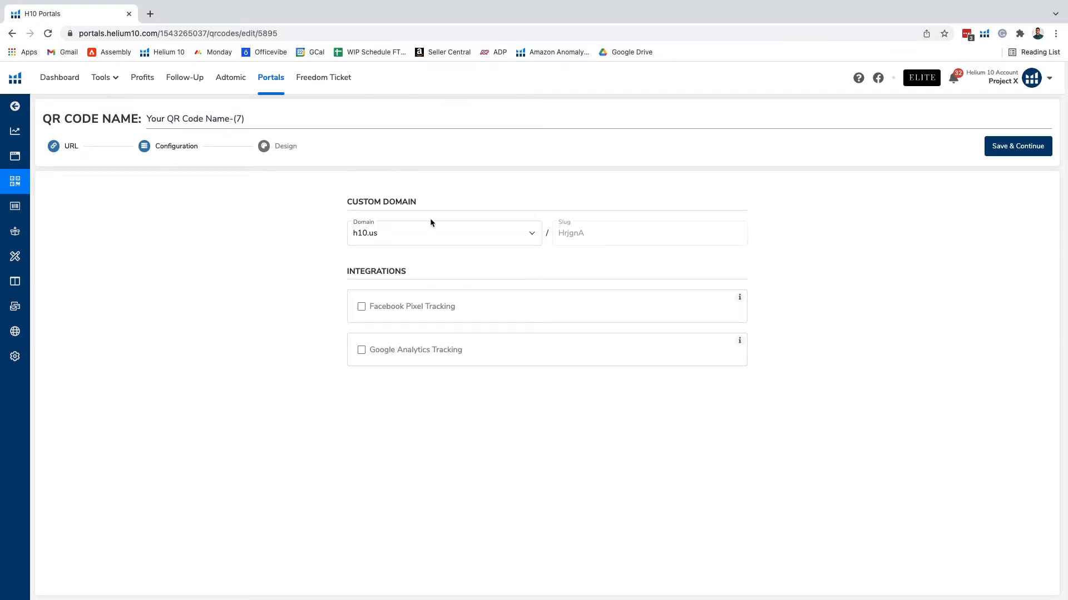
Set domain coffinshelves.com with slug qrcodeexample and rename the QR code to Example
click(468, 239)
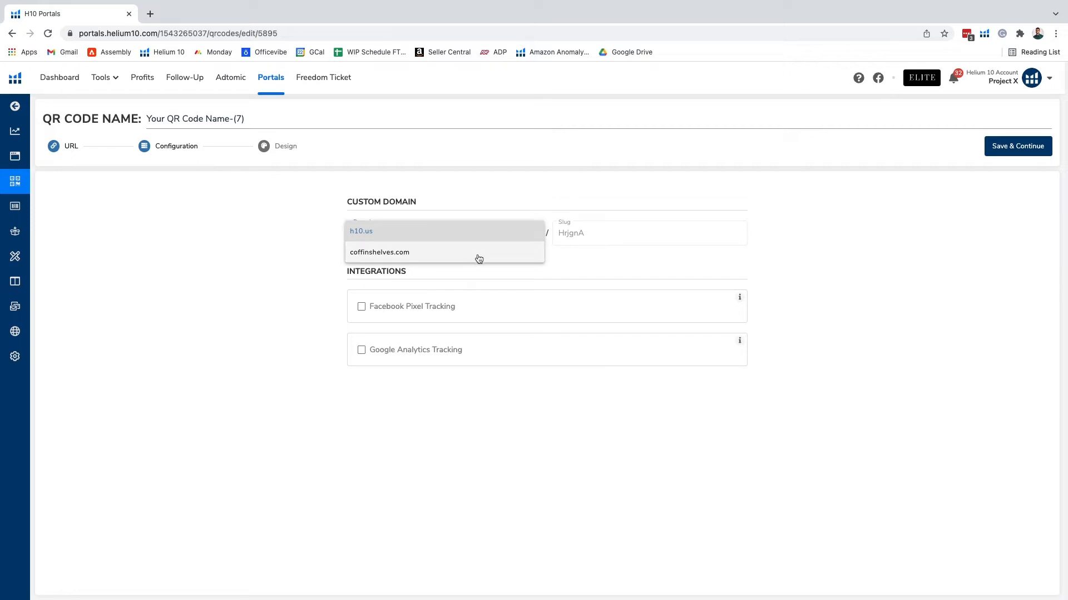
click(478, 256)
click(587, 242)
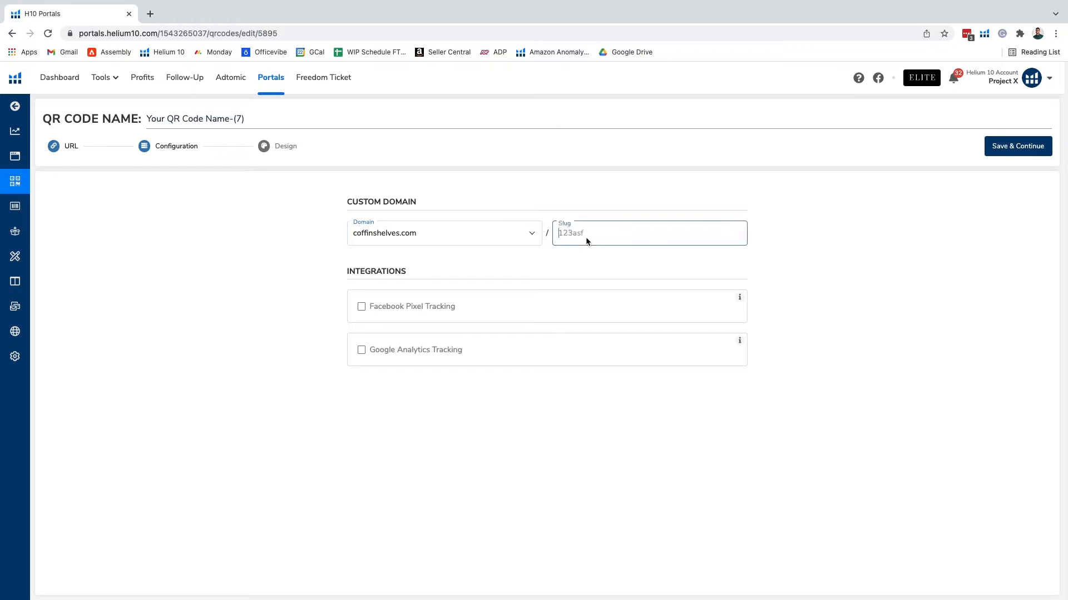
text(qrcodeexample)
triple_click(183, 118)
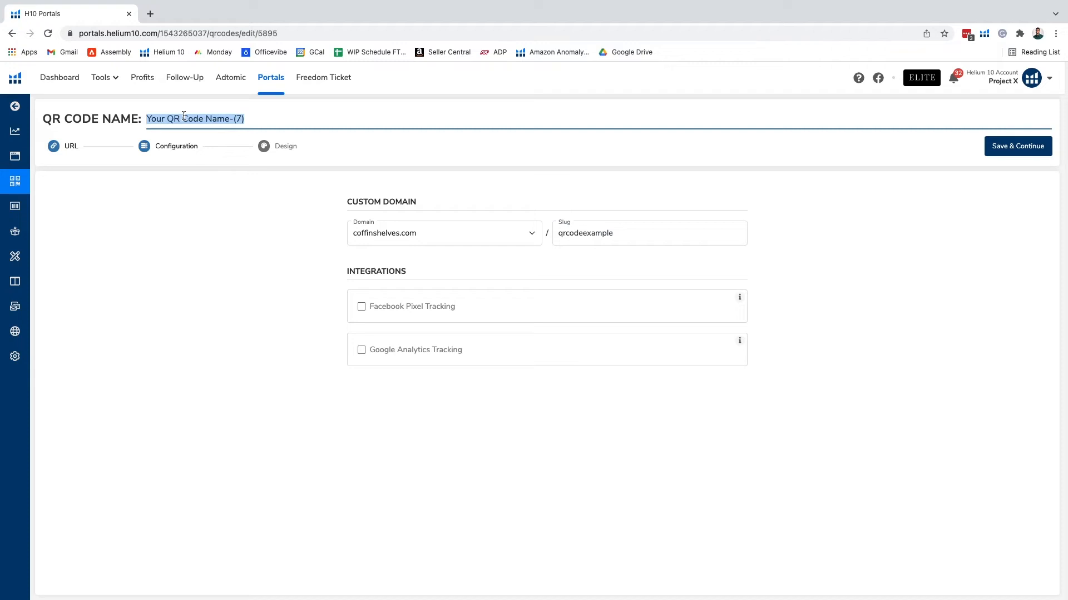
text(Example)
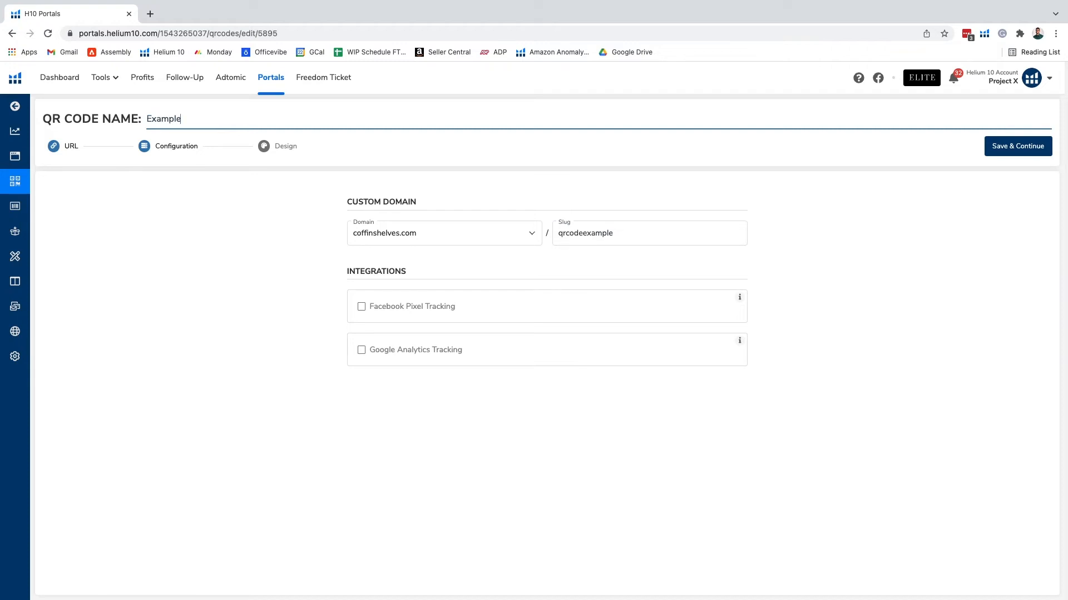
click(195, 222)
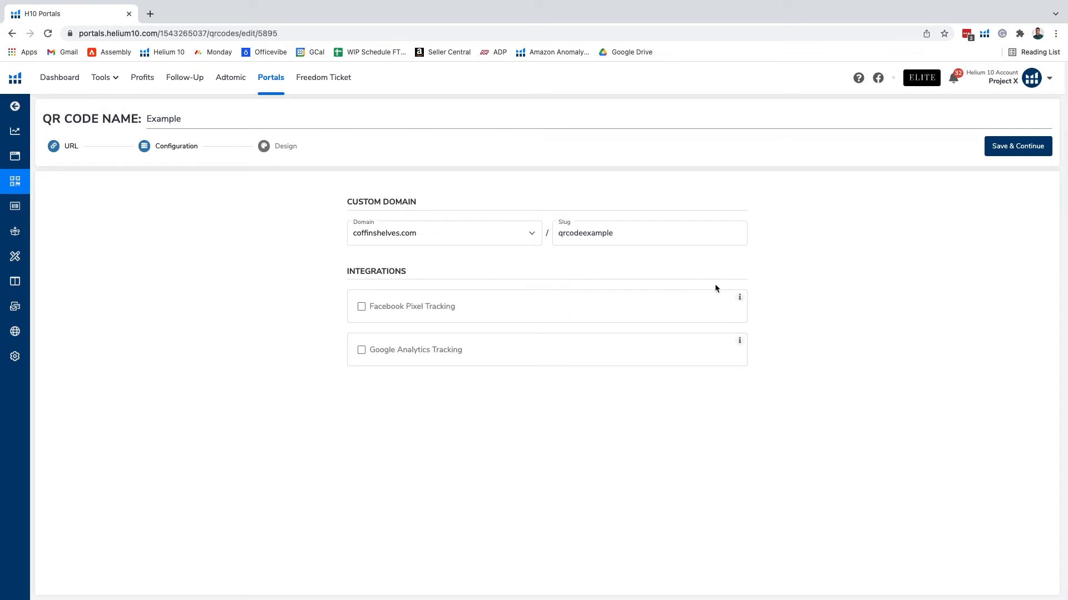
Include the logo as a central image and leave the URL caption beneath the code off
click(992, 150)
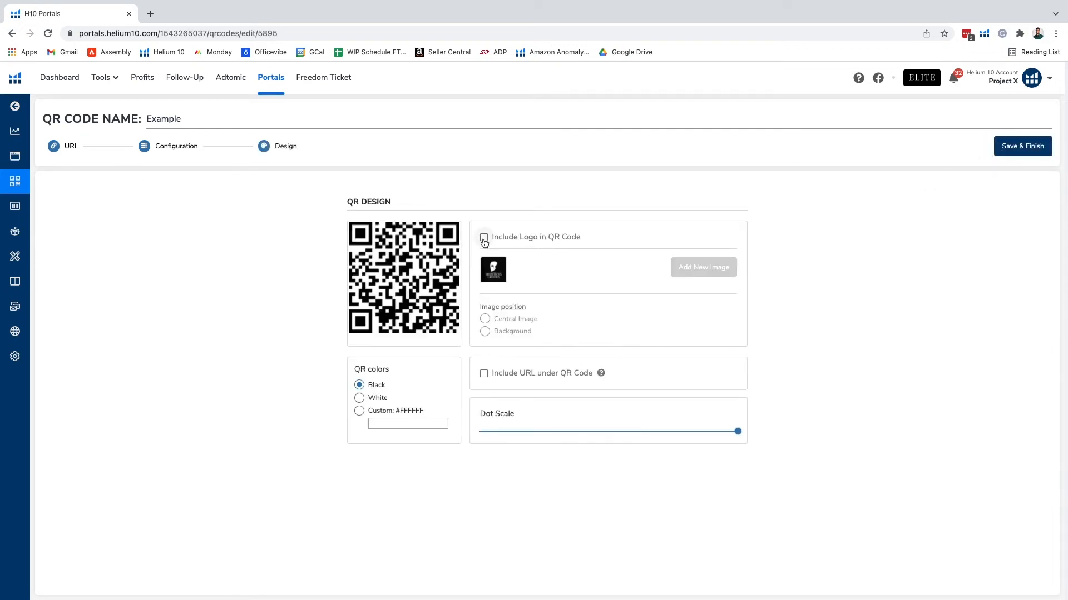
click(484, 239)
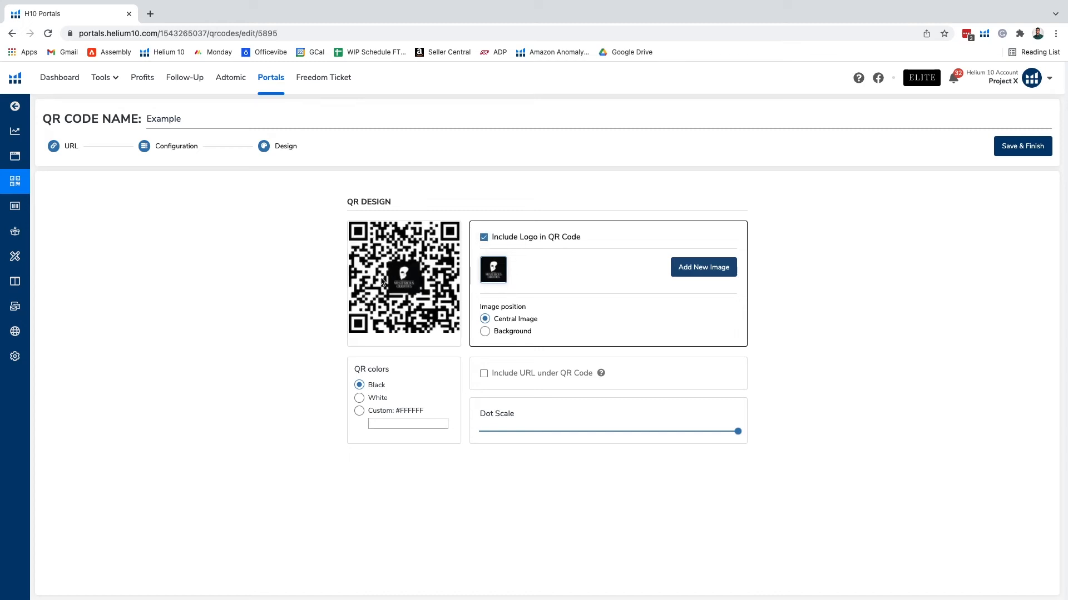
click(484, 331)
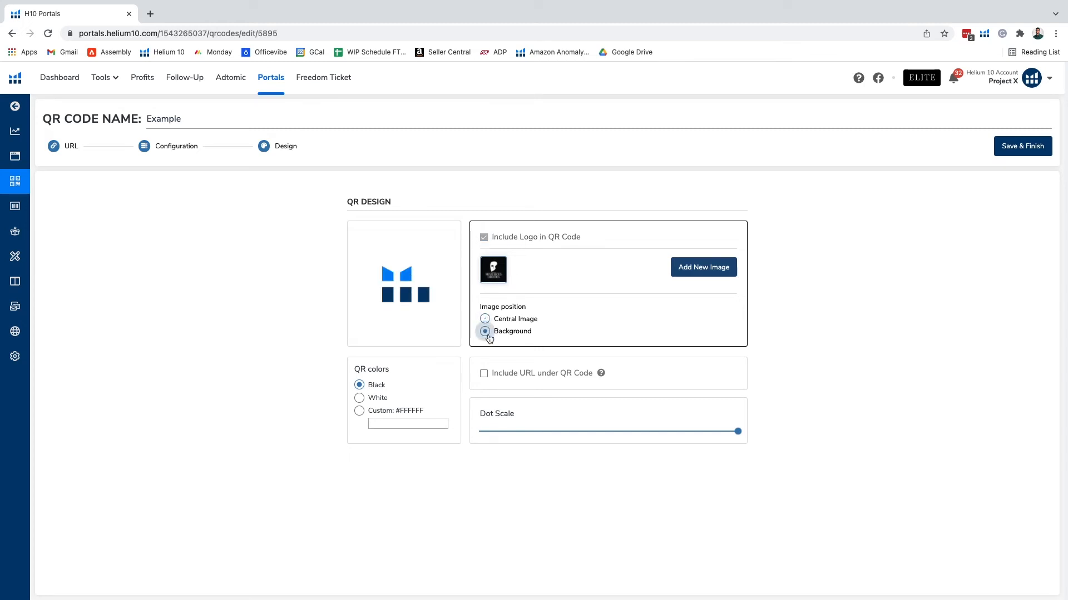
click(485, 320)
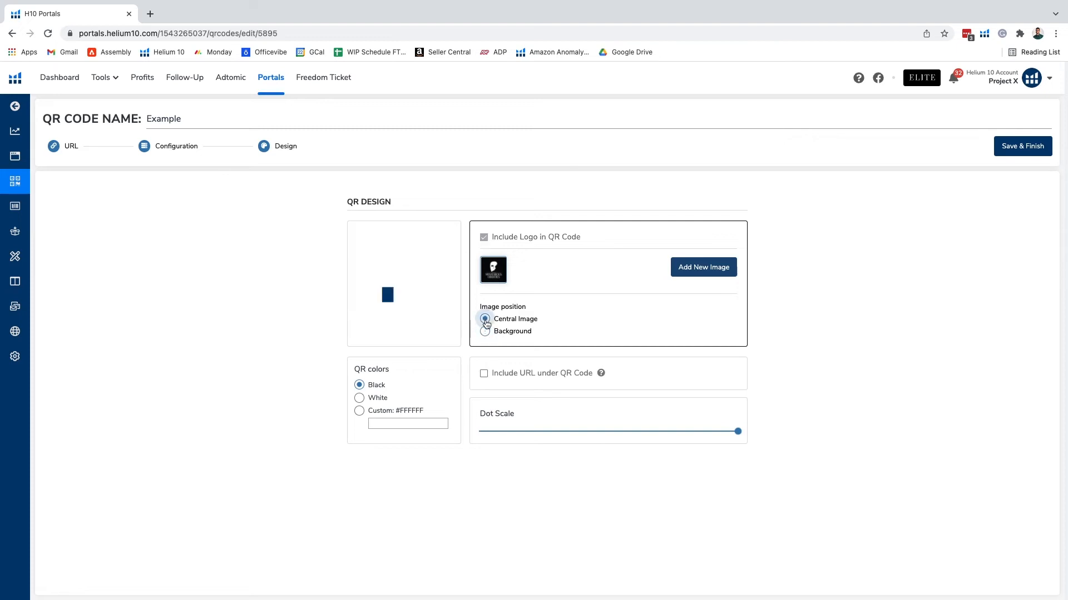
click(483, 374)
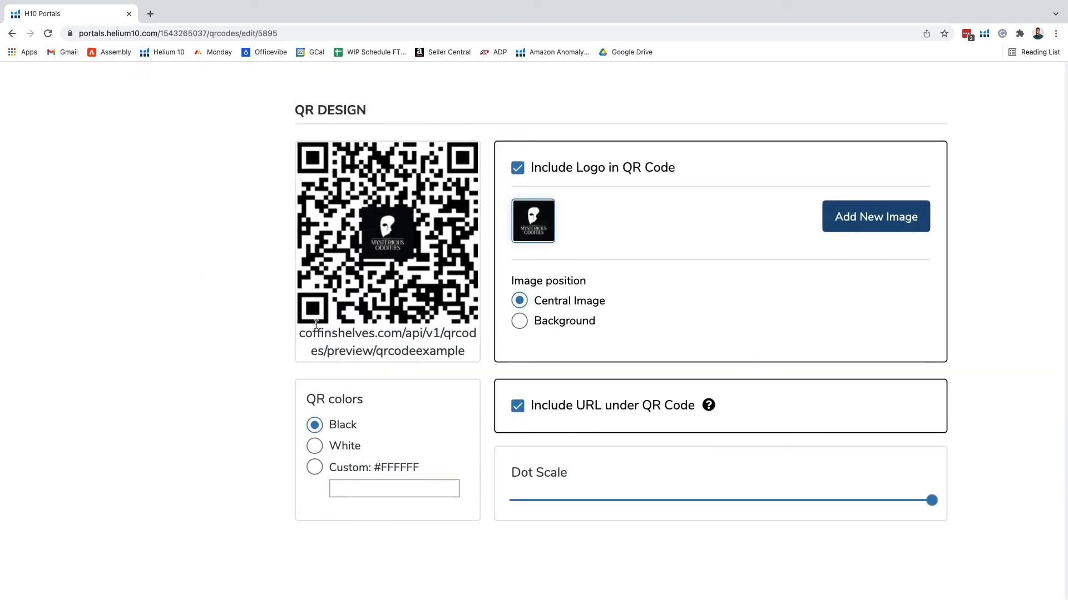
click(519, 406)
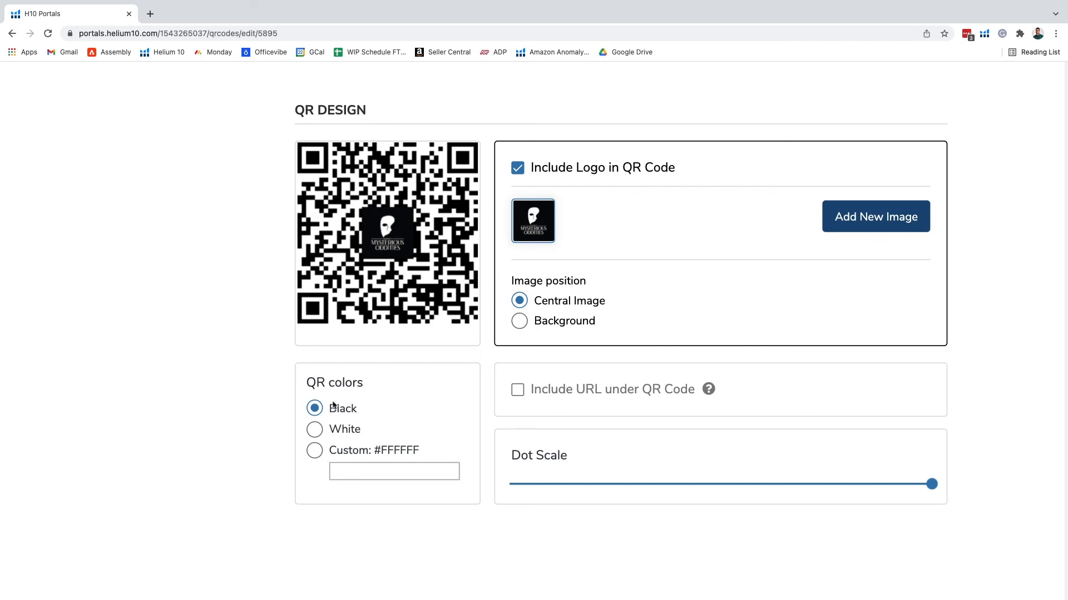
click(314, 430)
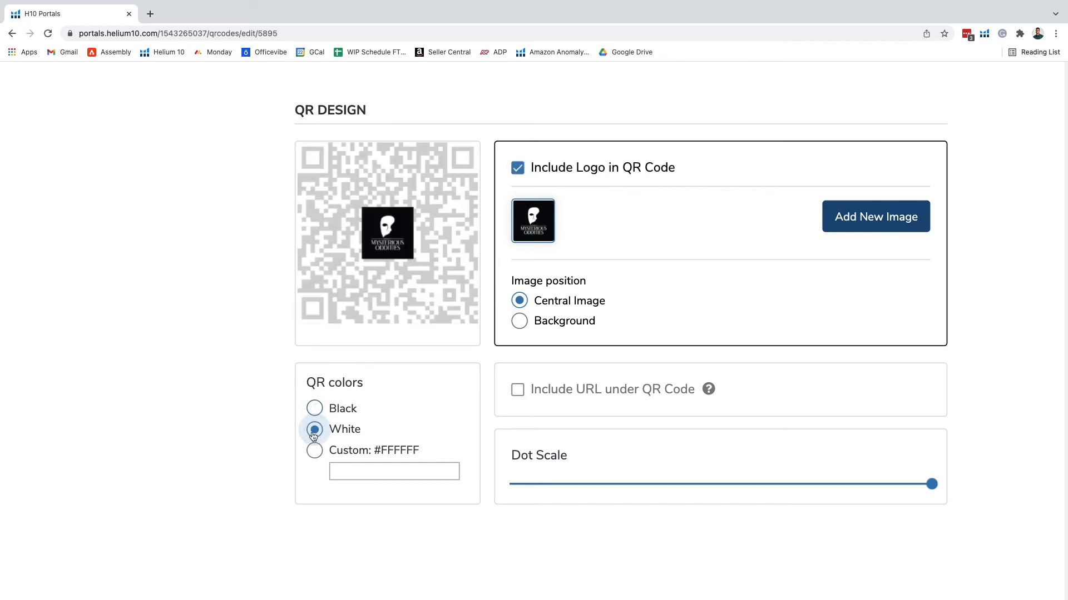
click(314, 451)
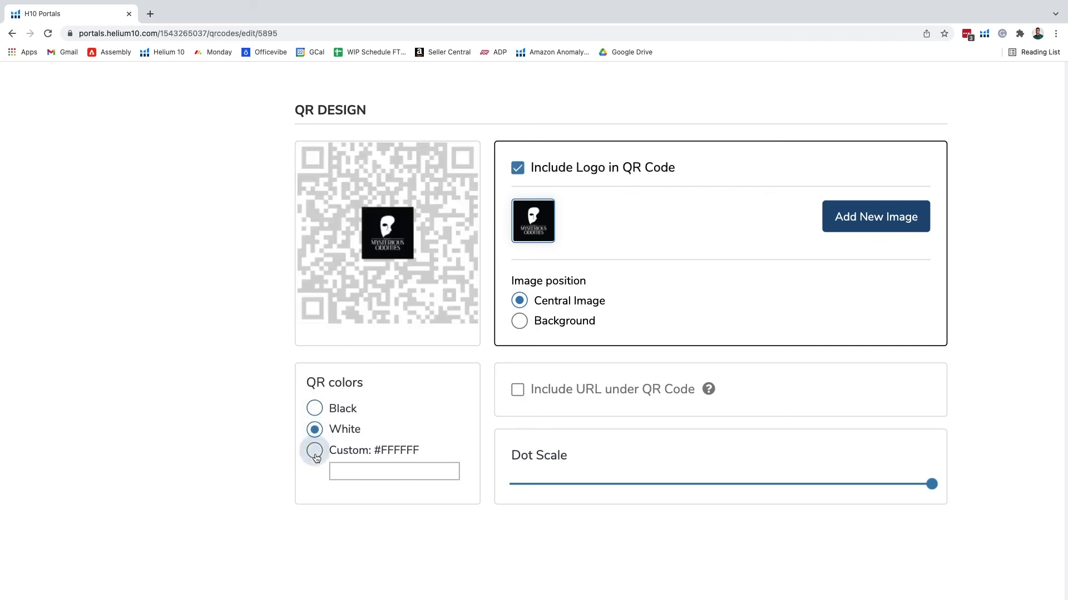
click(380, 471)
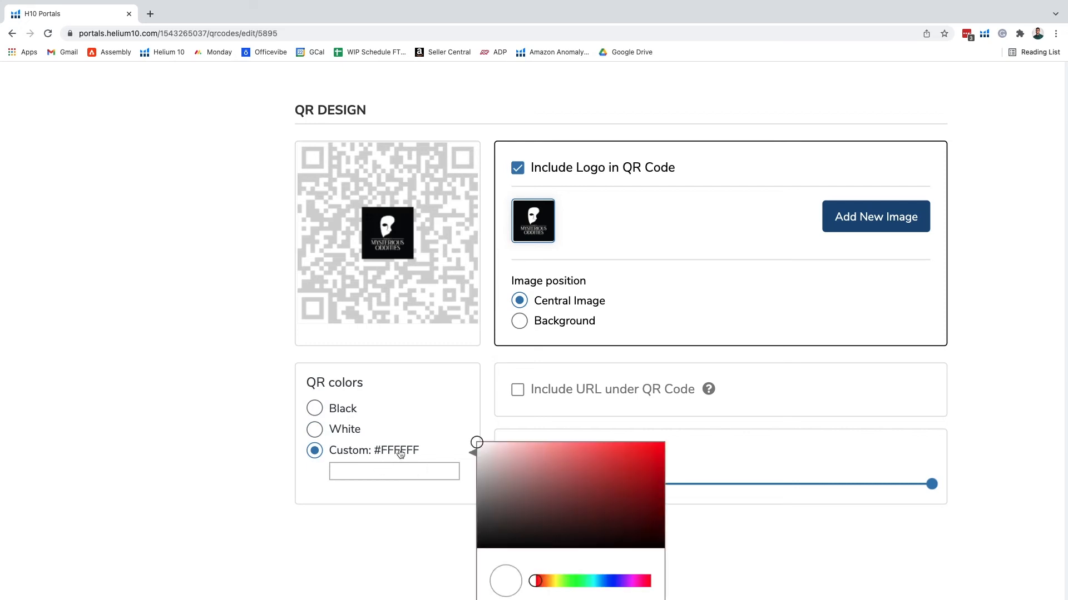
click(622, 457)
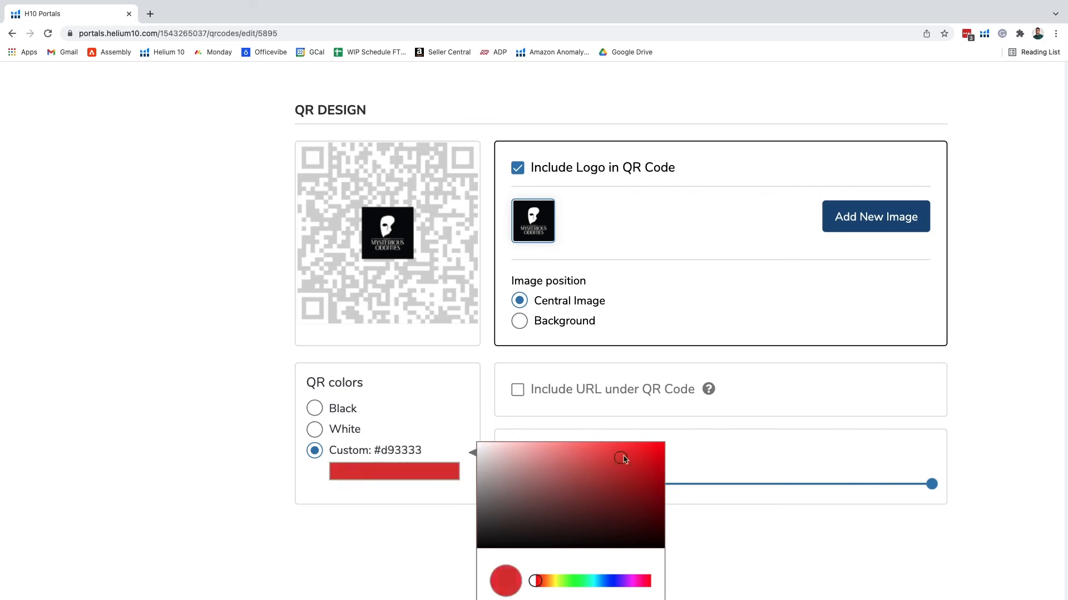
drag(622, 458, 663, 443)
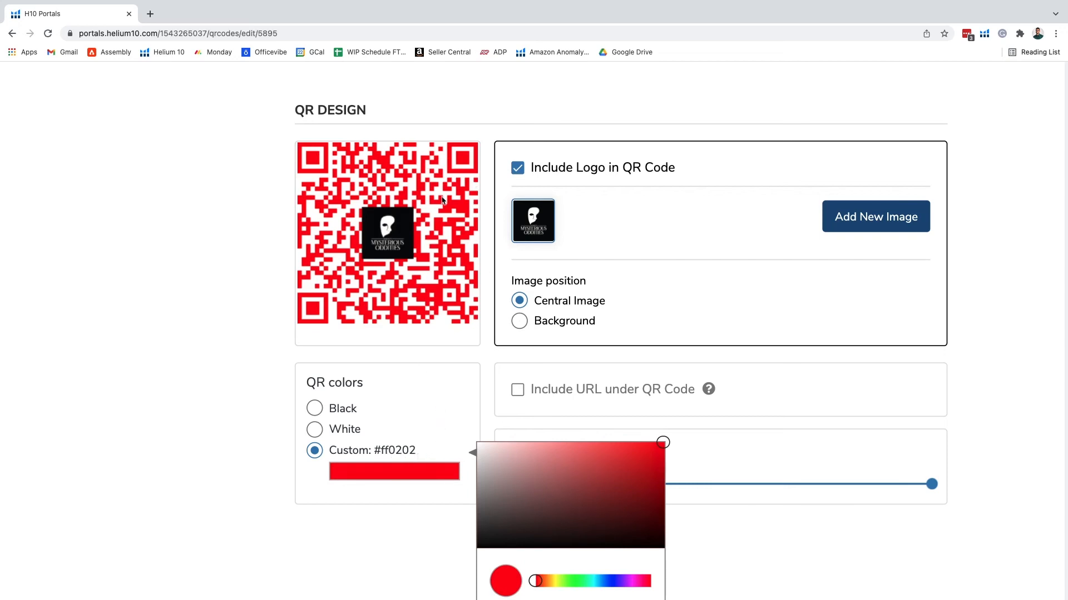
click(316, 408)
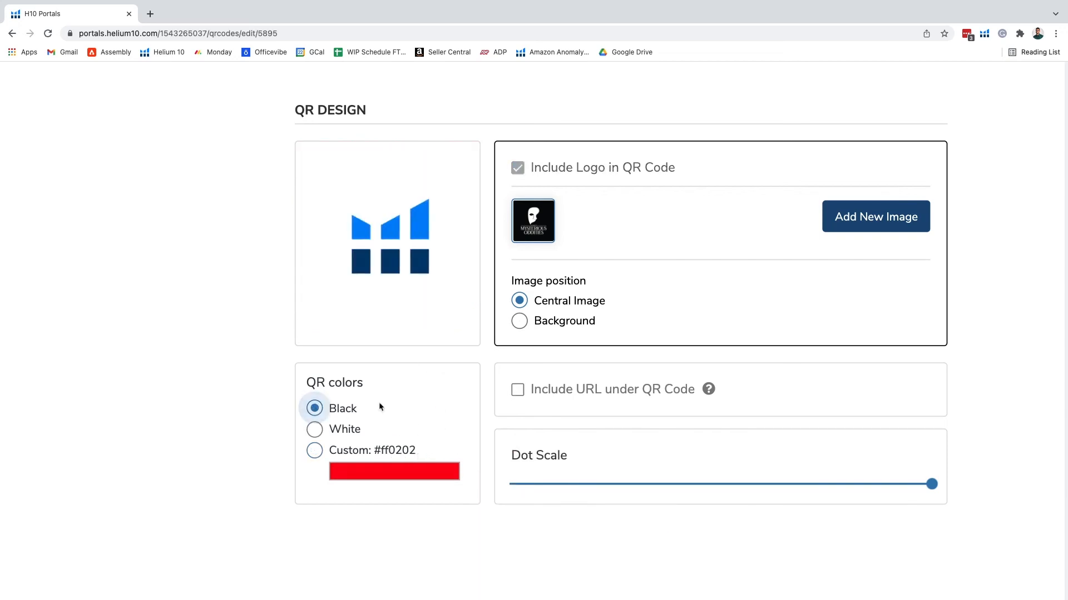
Keep the dot scale at maximum and save the finished Example QR code to the list
drag(932, 484, 562, 485)
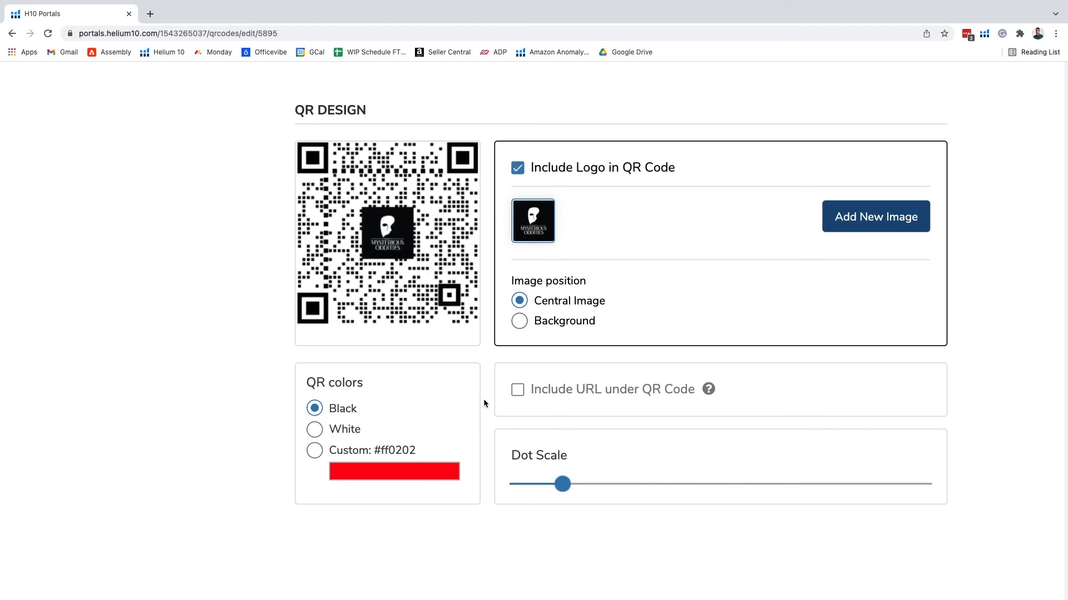
drag(562, 485, 931, 484)
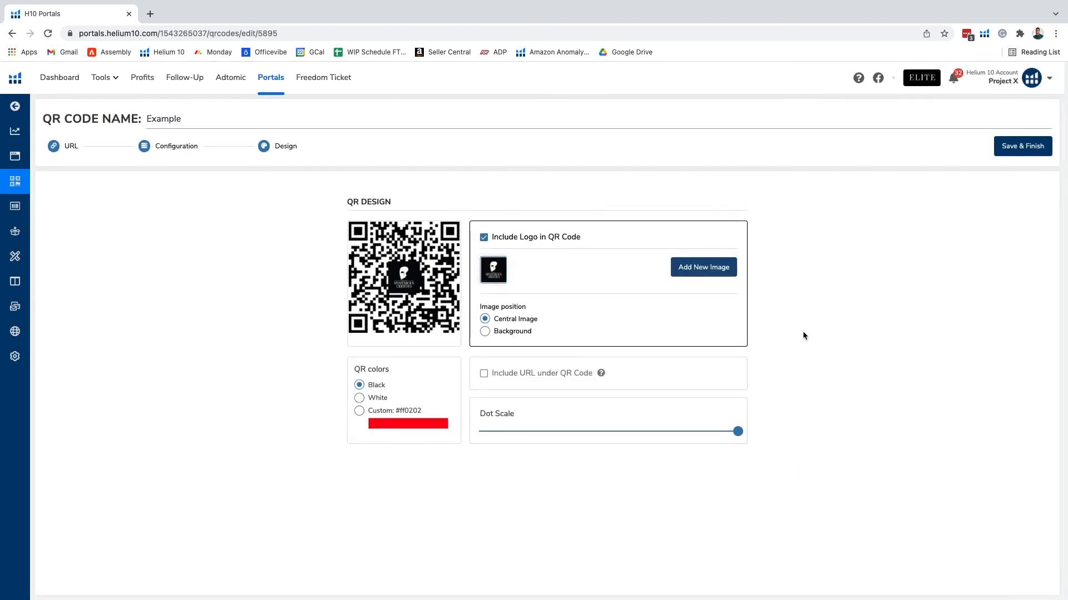
click(1024, 151)
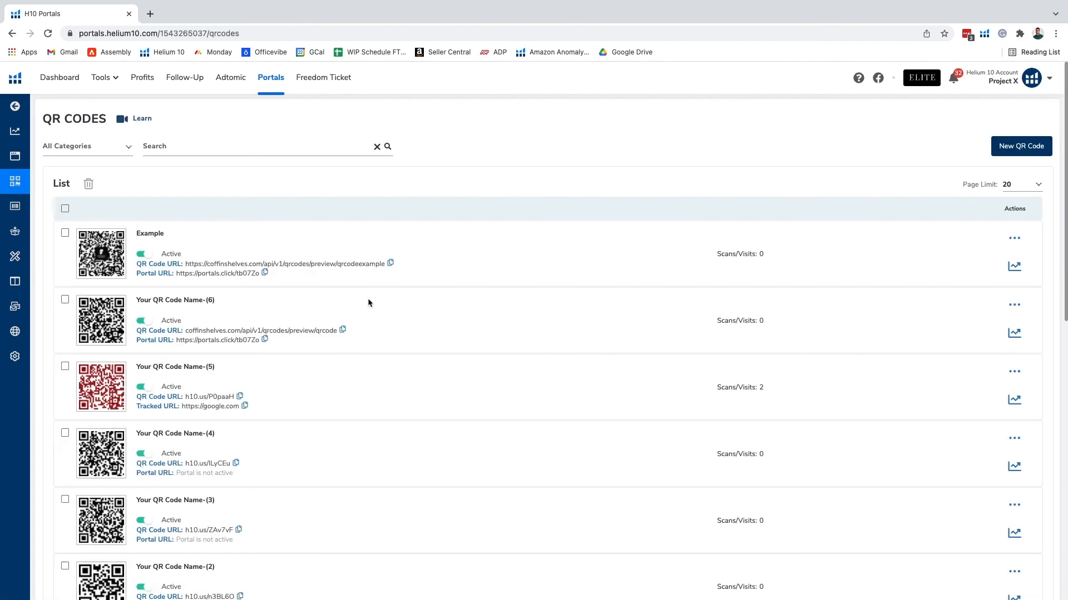